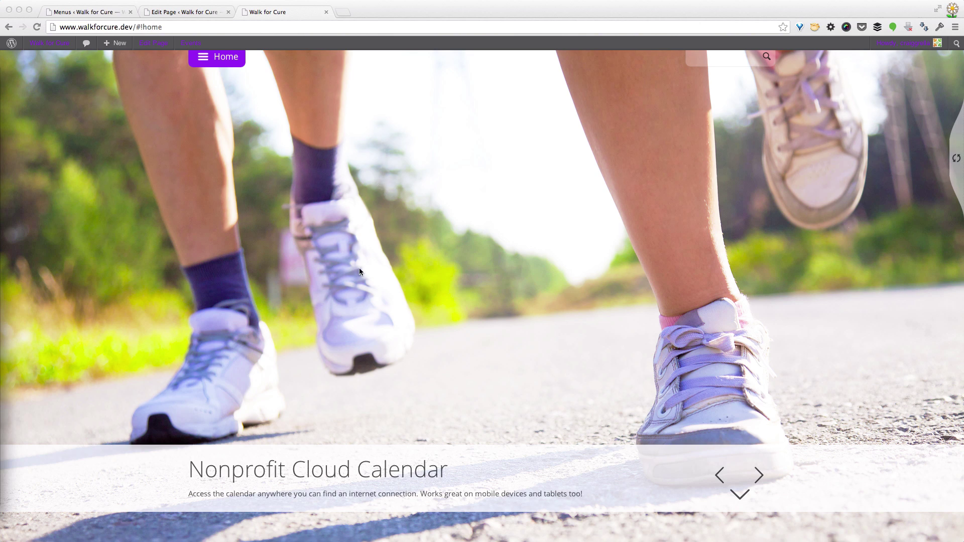
Scroll through the one-page Walk for Cure site, then use the Home menu drawer to jump to About Walk for Cure.
{"action": "left_click", "coordinate": [206, 61]}
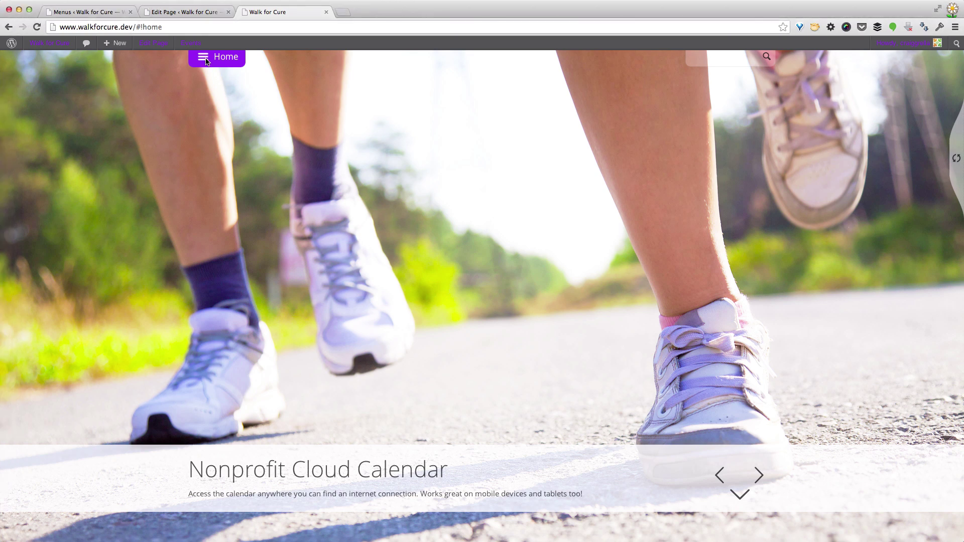
{"action": "scroll", "coordinate": [316, 260], "scroll_direction": "down", "scroll_amount": 5}
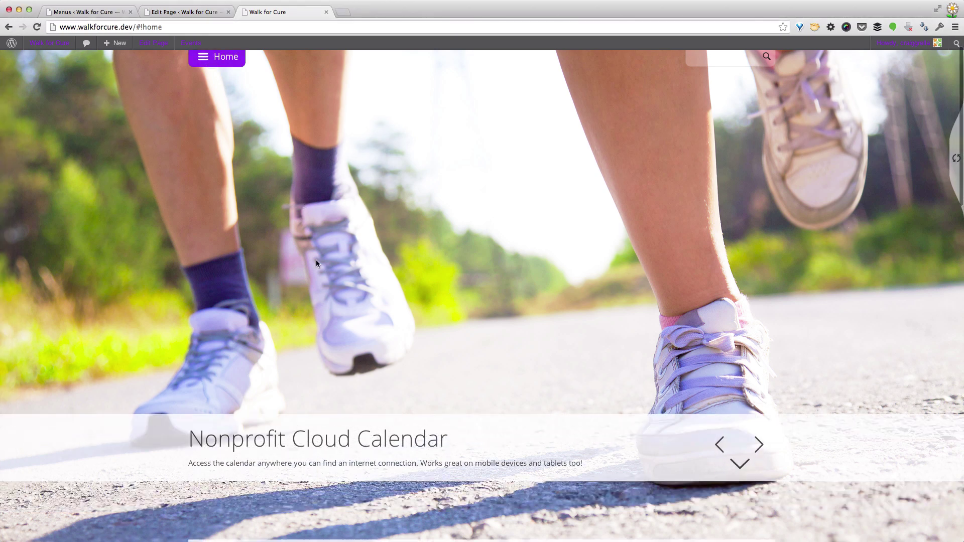
{"action": "scroll", "coordinate": [317, 261], "scroll_direction": "down", "scroll_amount": 5}
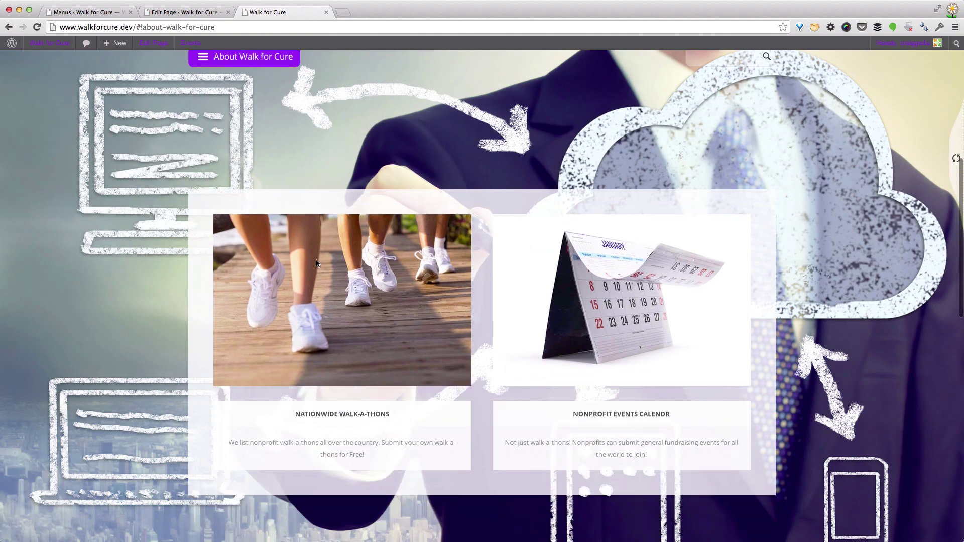
{"action": "scroll", "coordinate": [315, 260], "scroll_direction": "down", "scroll_amount": 5}
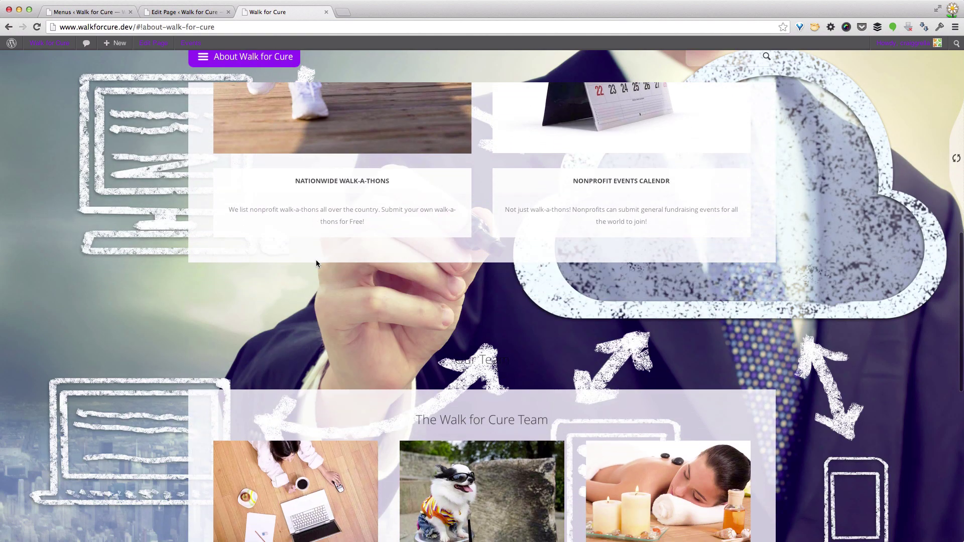
{"action": "scroll", "coordinate": [316, 260], "scroll_direction": "down", "scroll_amount": 5}
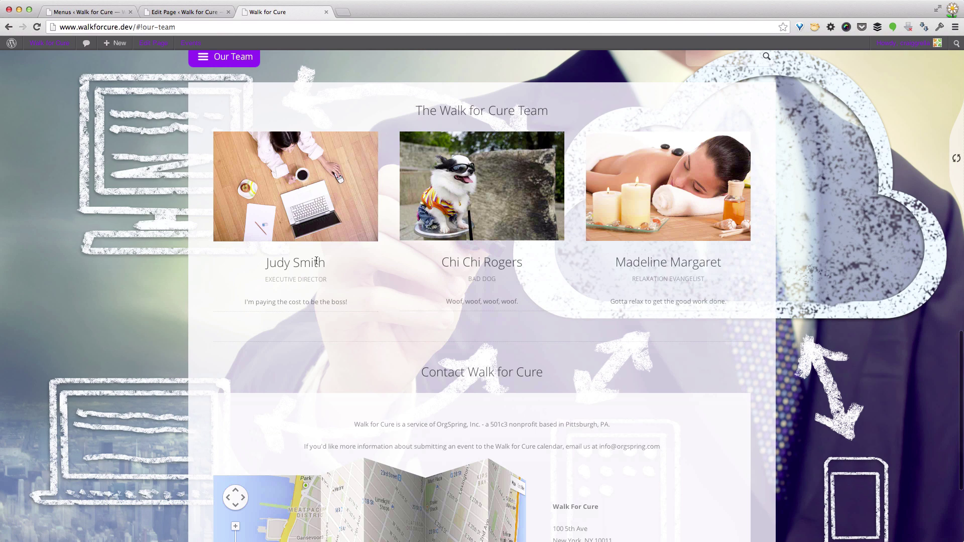
{"action": "scroll", "coordinate": [315, 260], "scroll_direction": "down", "scroll_amount": 3}
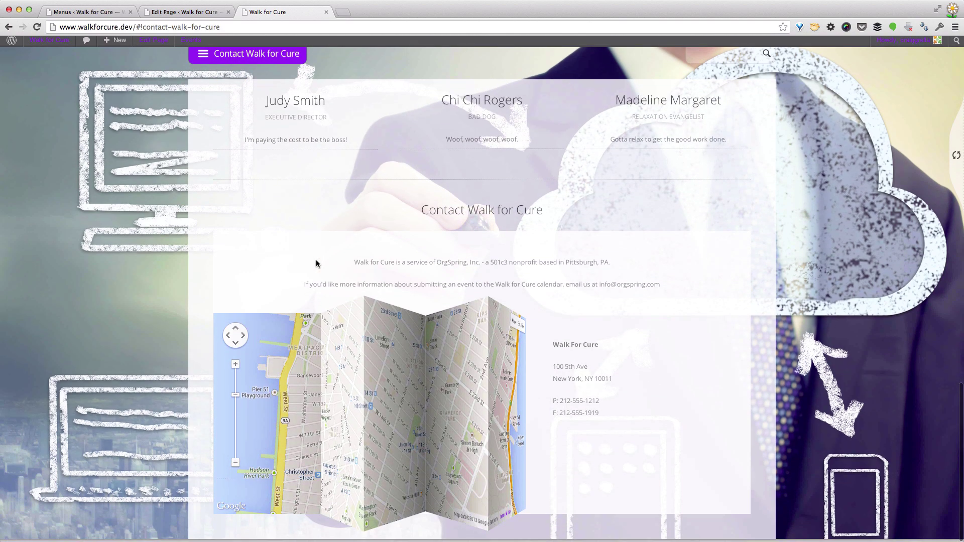
{"action": "scroll", "coordinate": [317, 264], "scroll_direction": "up", "scroll_amount": 2}
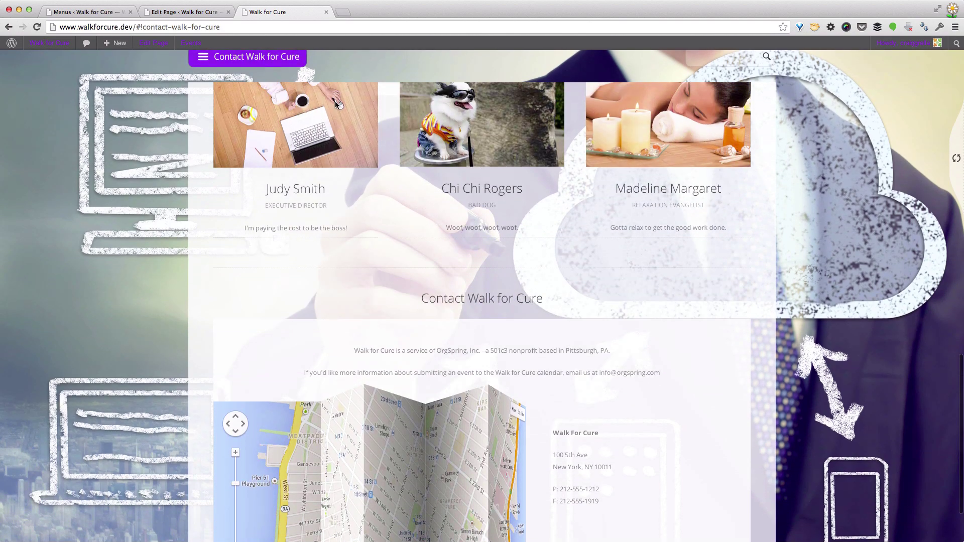
{"action": "scroll", "coordinate": [336, 102], "scroll_direction": "up", "scroll_amount": 6}
{"action": "scroll", "coordinate": [335, 101], "scroll_direction": "up", "scroll_amount": 15}
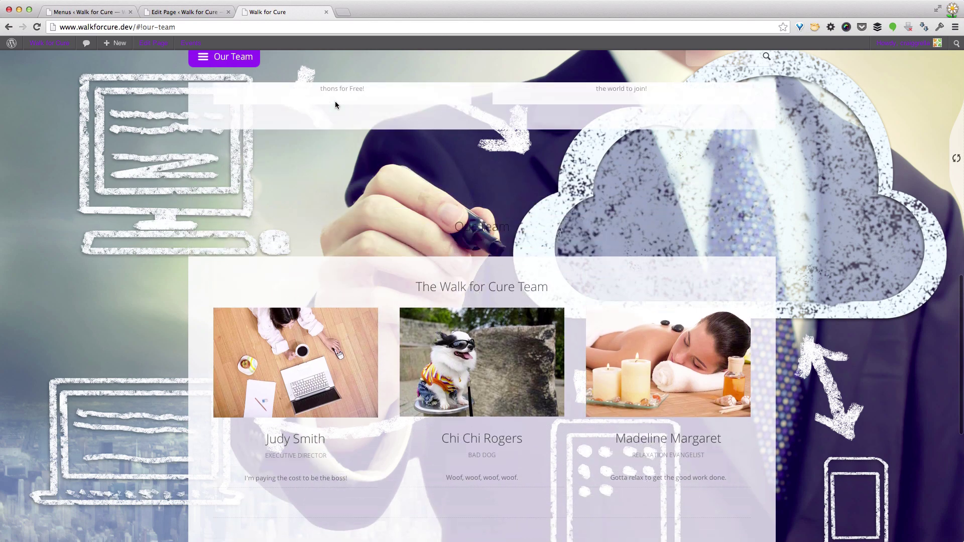
{"action": "scroll", "coordinate": [335, 101], "scroll_direction": "up", "scroll_amount": 5}
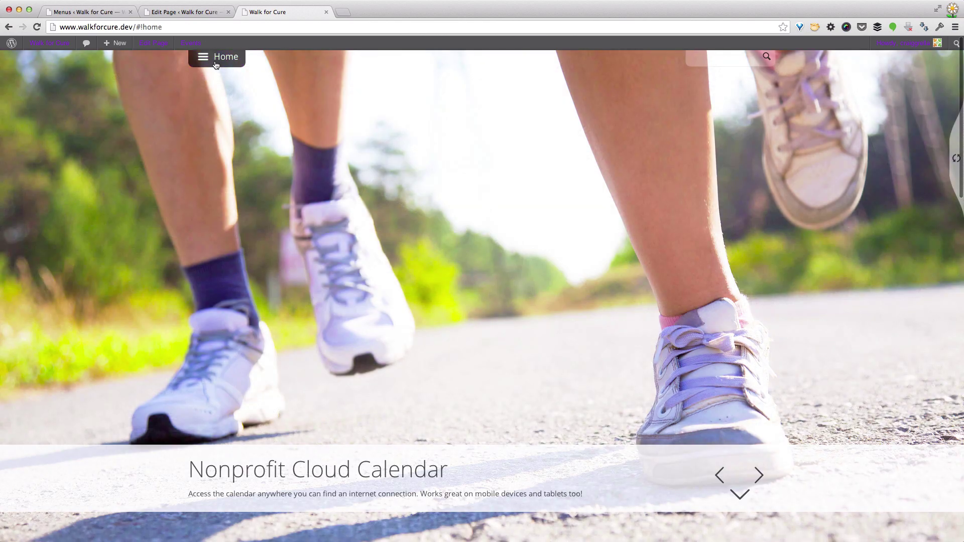
{"action": "left_click", "coordinate": [218, 60]}
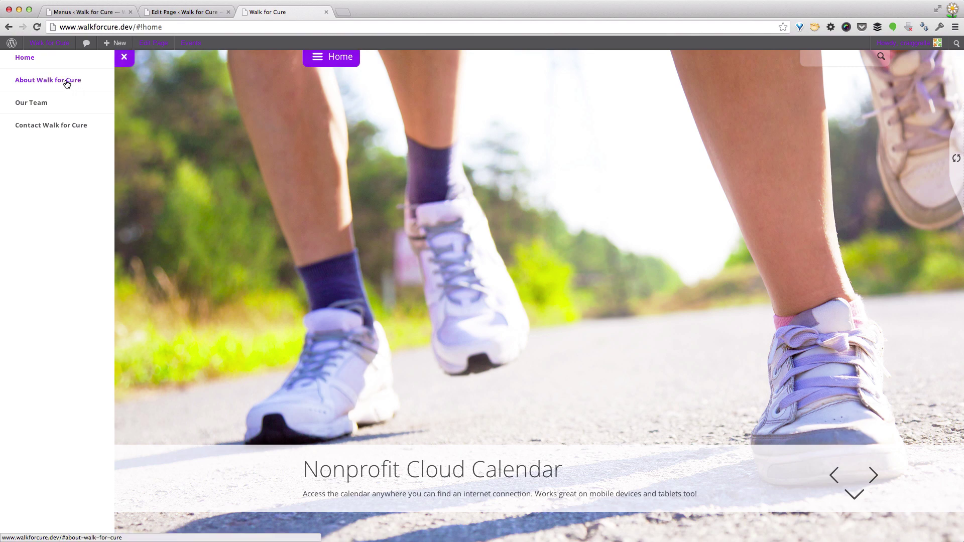
{"action": "left_click", "coordinate": [48, 82]}
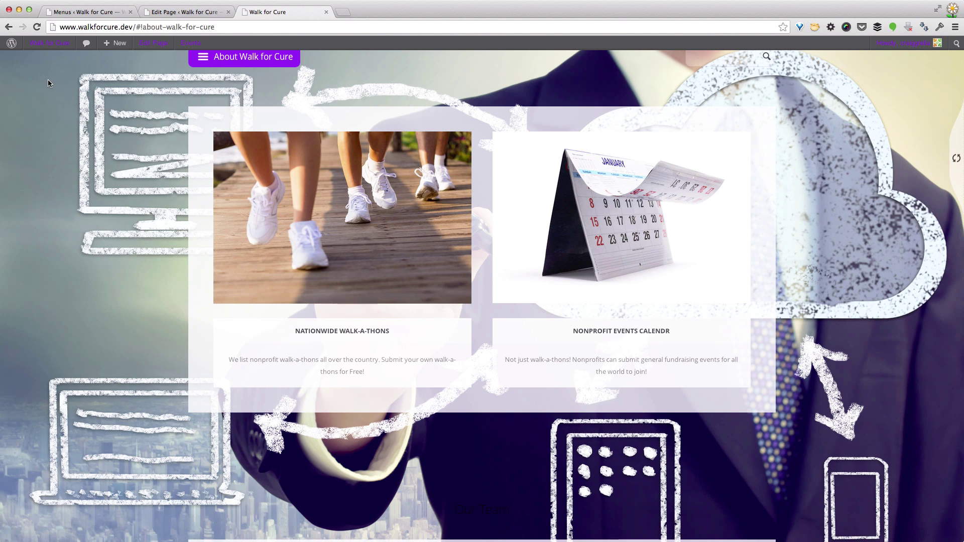
Open the Our Team page from All Pages and set Hide Page Title Line to Hidden.
{"action": "key", "text": "super+alt+Left"}
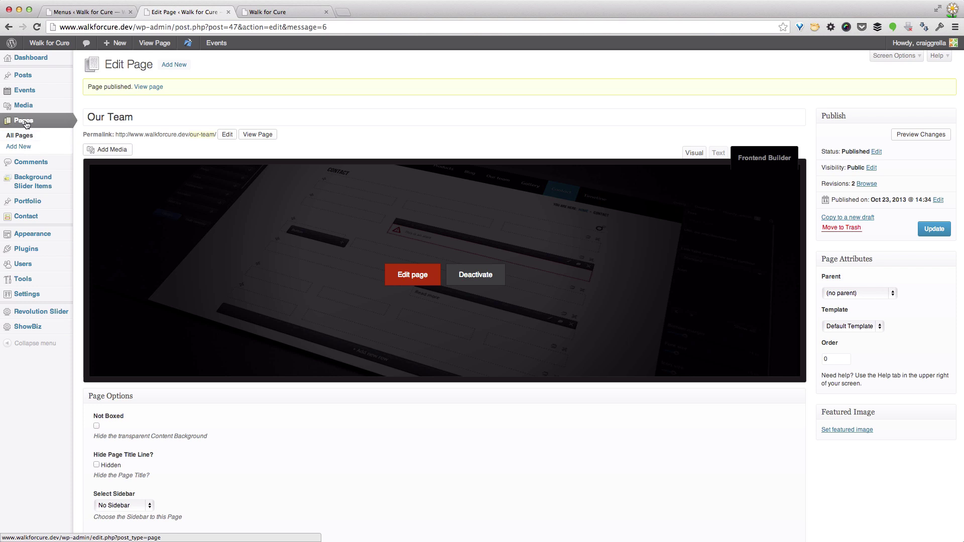
{"action": "left_click", "coordinate": [28, 122]}
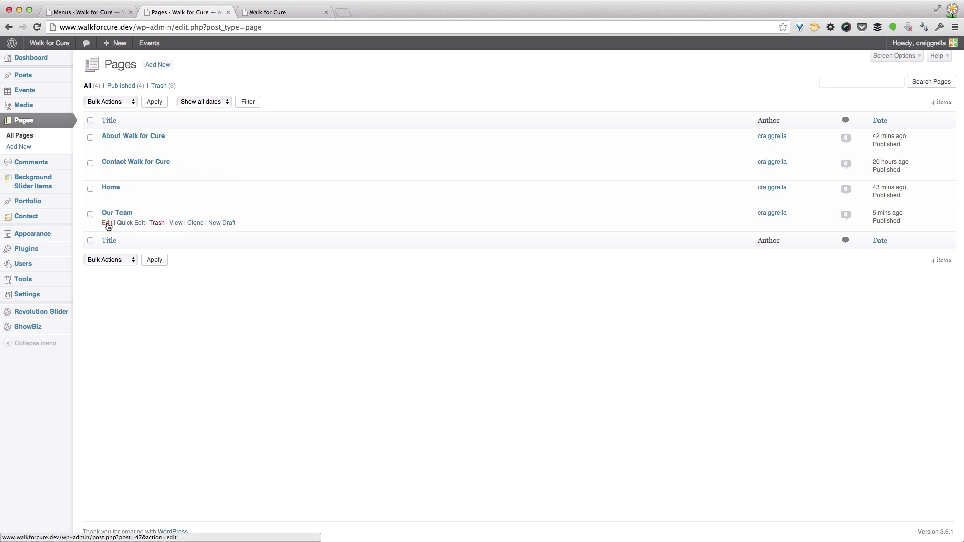
{"action": "left_click", "coordinate": [108, 223]}
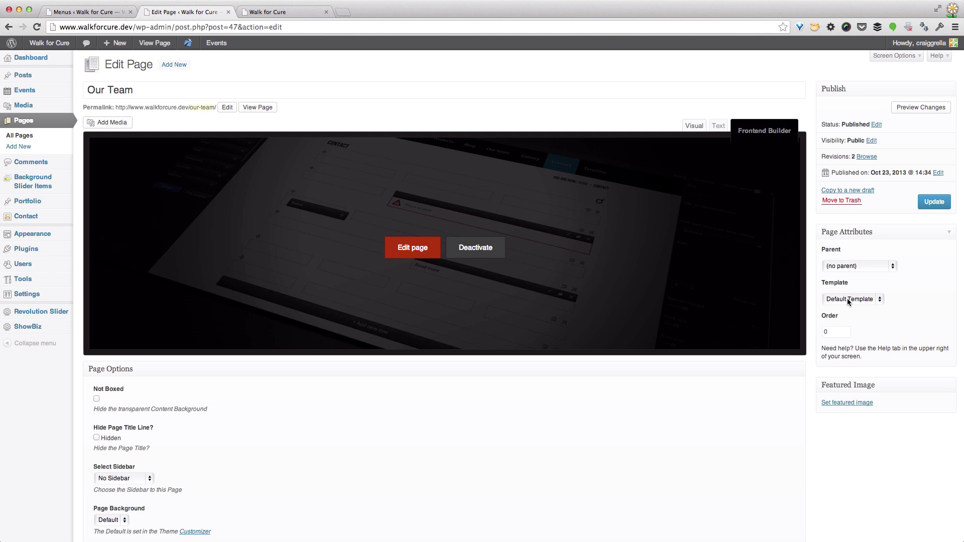
{"action": "left_click", "coordinate": [96, 437]}
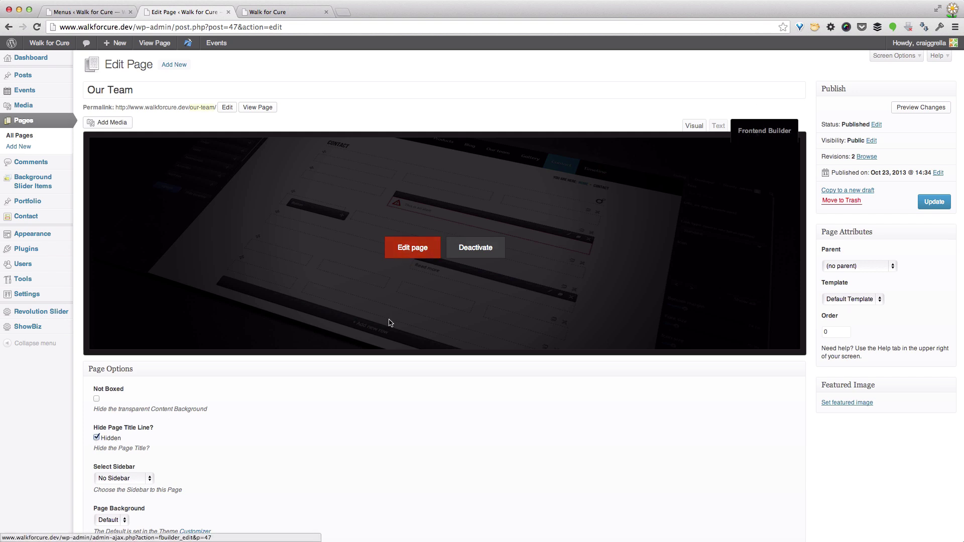
Load Our Team in the Frontend Builder and open the first Team Member Single element's settings.
{"action": "left_click", "coordinate": [415, 251]}
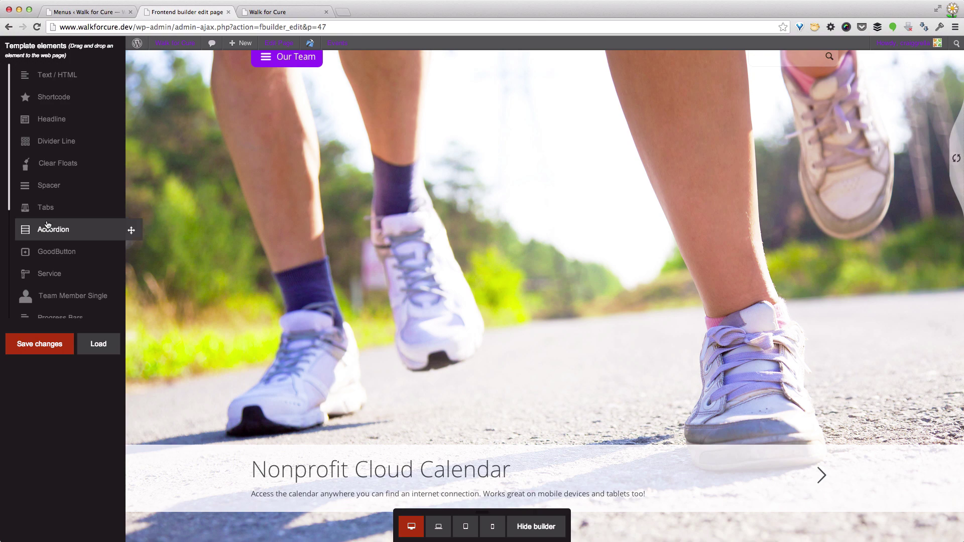
{"action": "scroll", "coordinate": [48, 224], "scroll_direction": "down", "scroll_amount": 1}
{"action": "scroll", "coordinate": [48, 224], "scroll_direction": "down", "scroll_amount": 1}
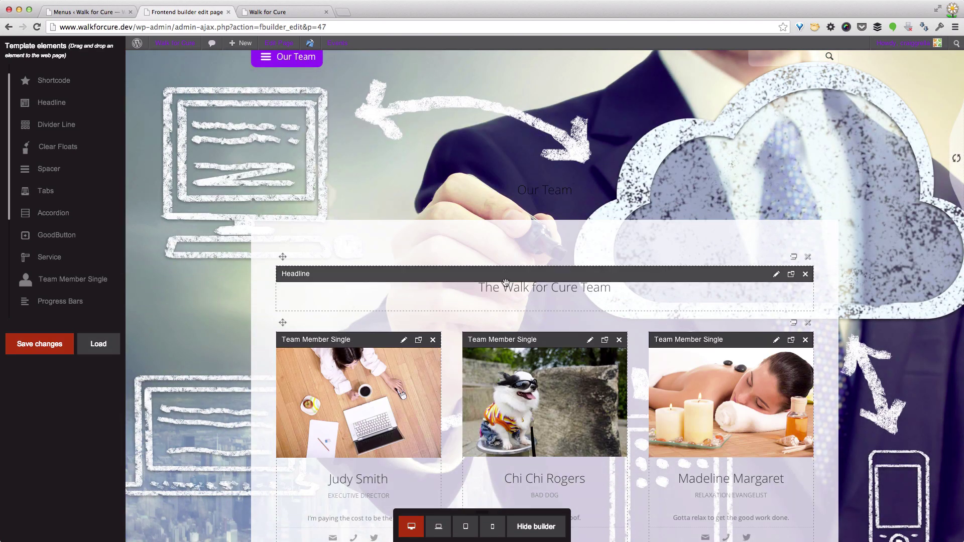
{"action": "scroll", "coordinate": [424, 324], "scroll_direction": "down", "scroll_amount": 3}
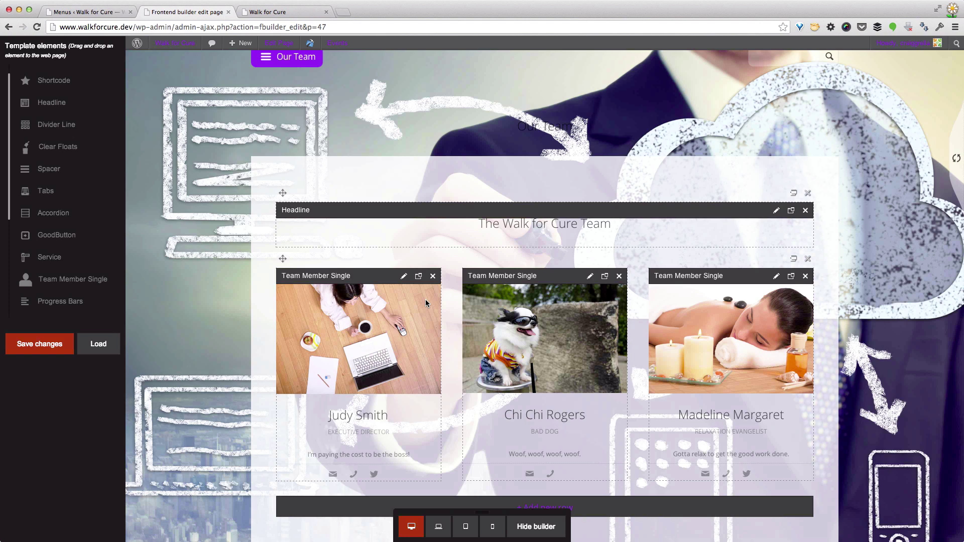
{"action": "scroll", "coordinate": [48, 126], "scroll_direction": "up", "scroll_amount": 1}
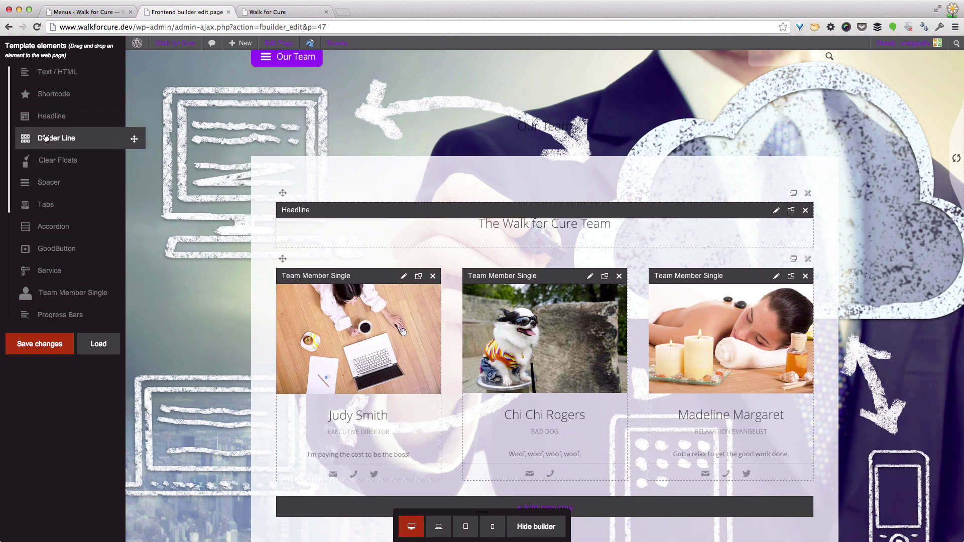
{"action": "scroll", "coordinate": [70, 236], "scroll_direction": "down", "scroll_amount": 1}
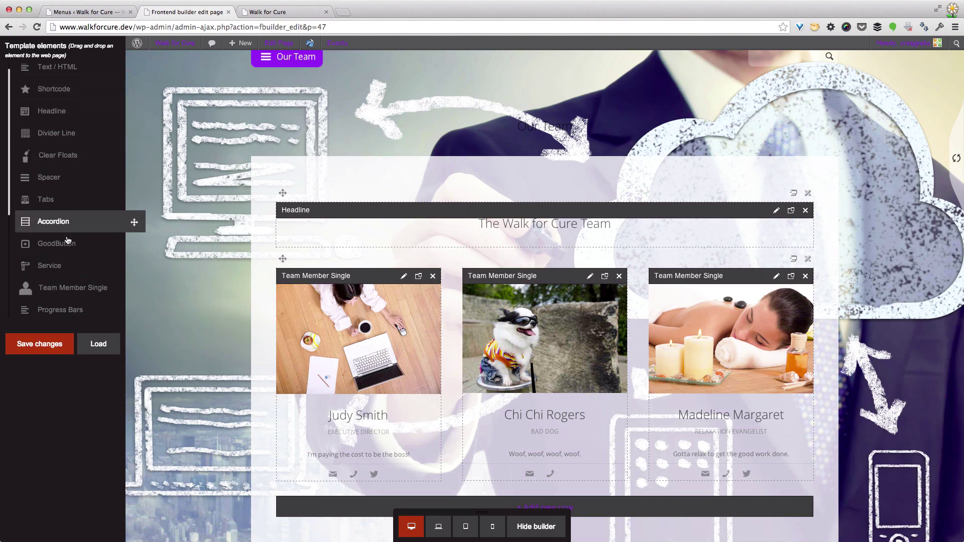
{"action": "left_click", "coordinate": [376, 270]}
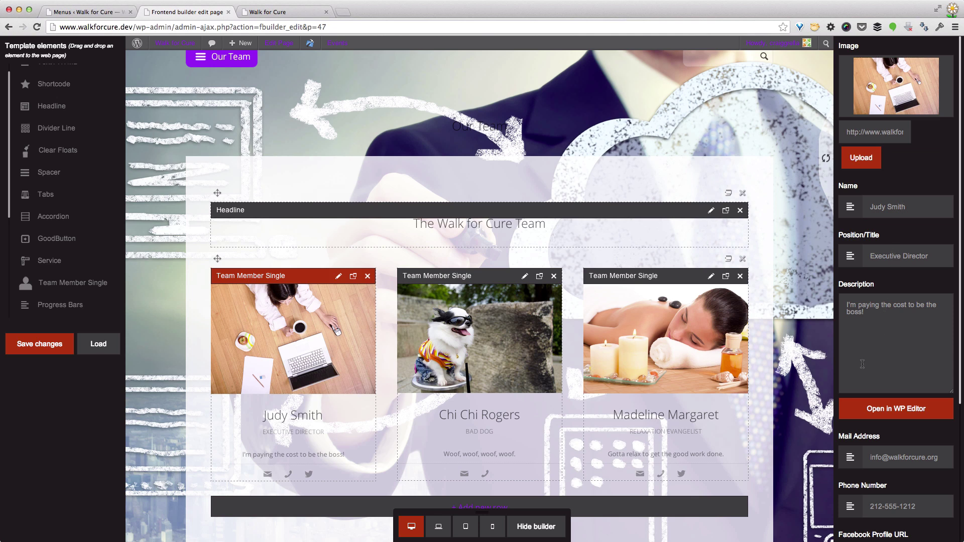
{"action": "scroll", "coordinate": [887, 474], "scroll_direction": "down", "scroll_amount": 2}
{"action": "scroll", "coordinate": [900, 530], "scroll_direction": "down", "scroll_amount": 4}
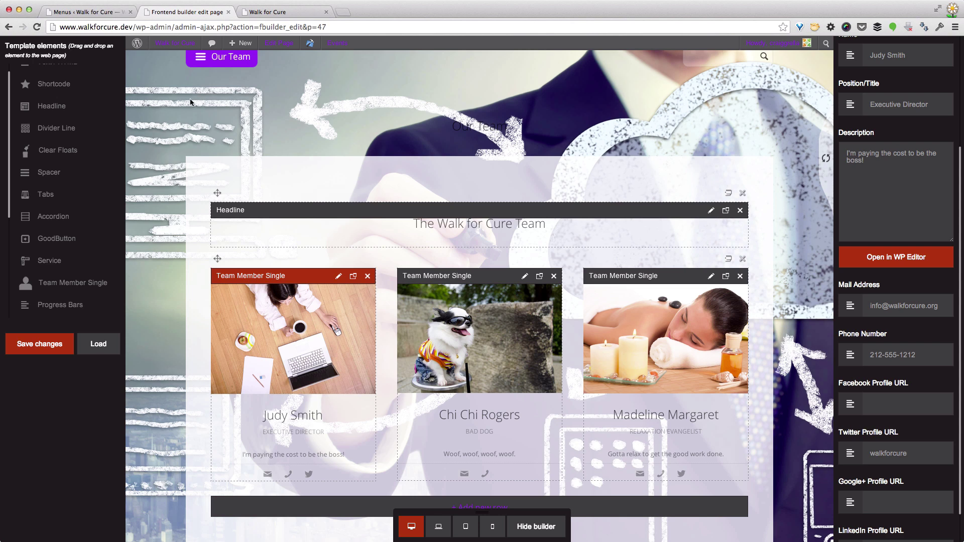
Return to All Pages and open the Home page for editing.
{"action": "left_click", "coordinate": [13, 29]}
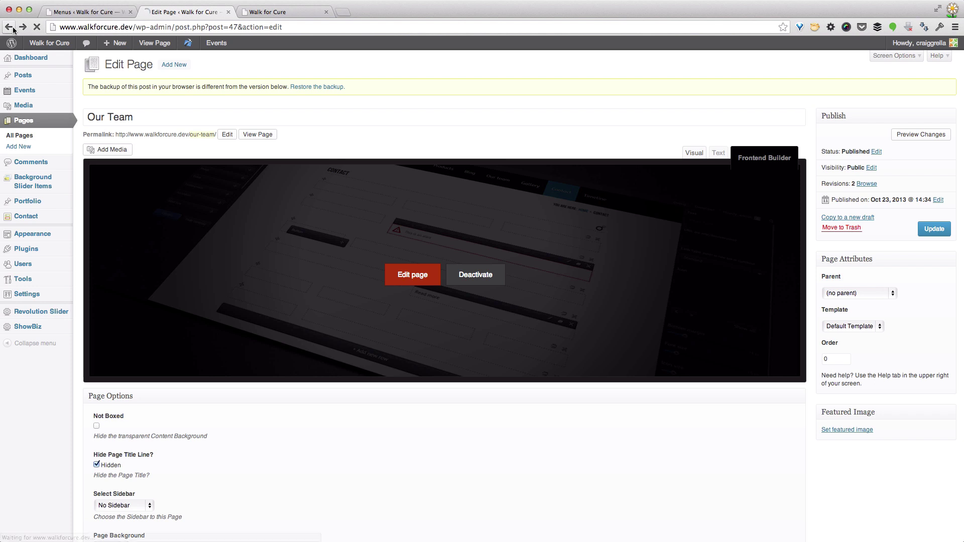
{"action": "left_click", "coordinate": [13, 28]}
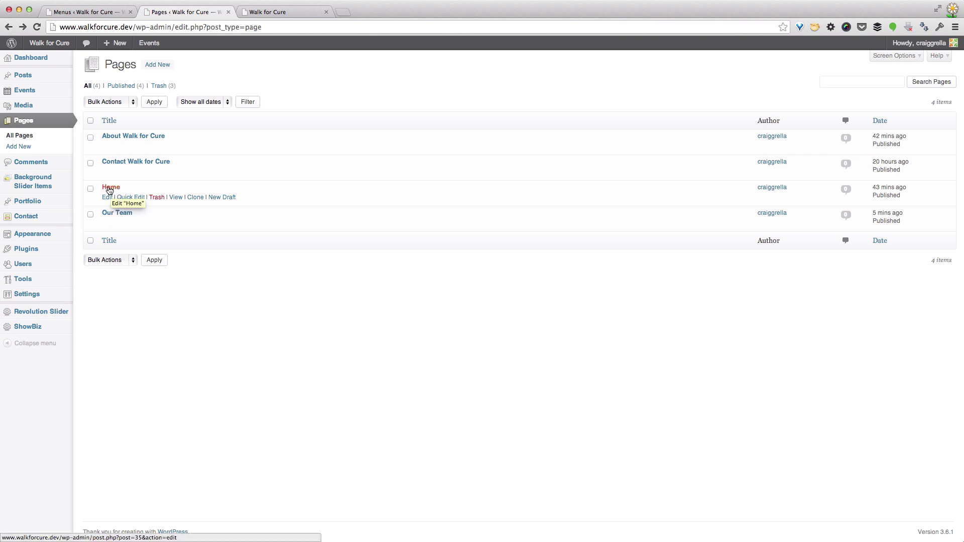
{"action": "left_click", "coordinate": [107, 198]}
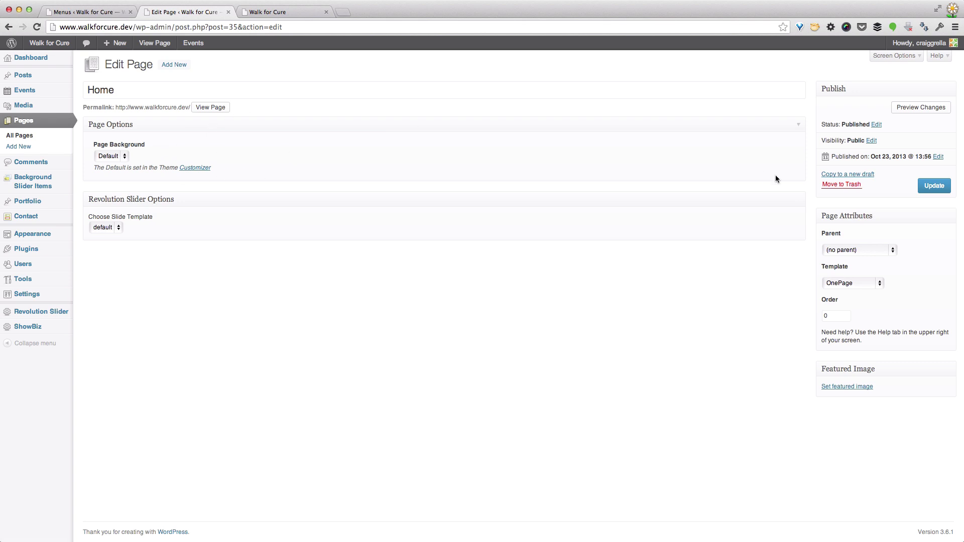
Set the Home page's Template to OnePage and leave Choose Slide Template on default.
{"action": "left_click", "coordinate": [856, 285]}
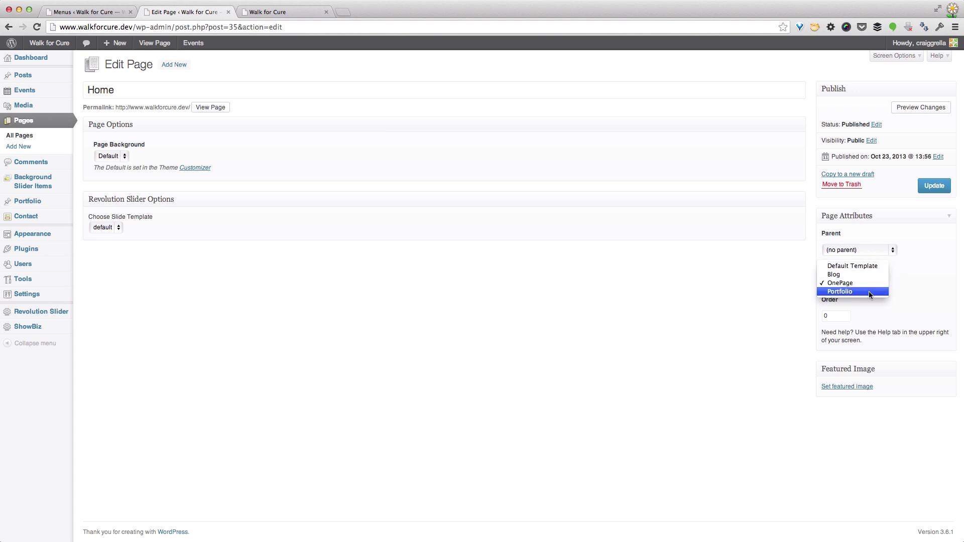
{"action": "left_click", "coordinate": [920, 282]}
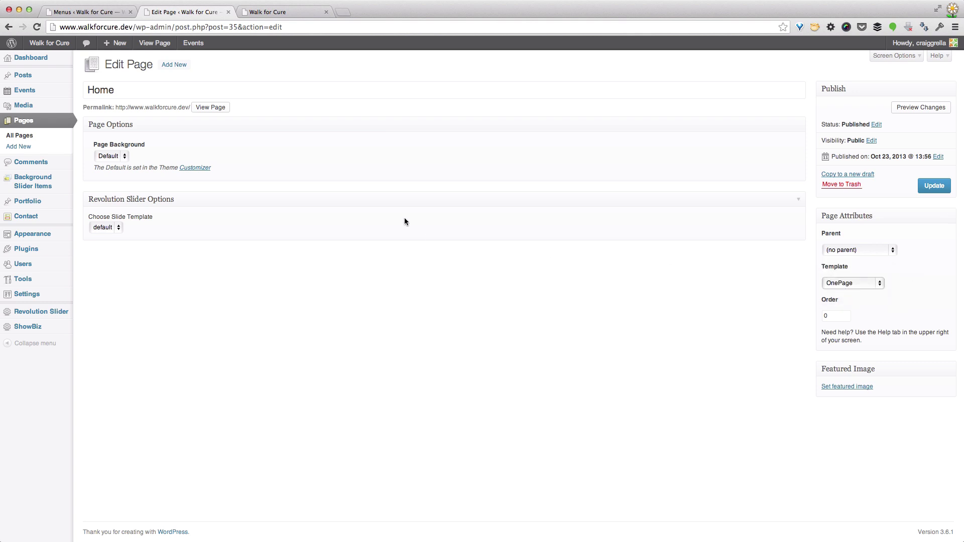
{"action": "left_click", "coordinate": [843, 283]}
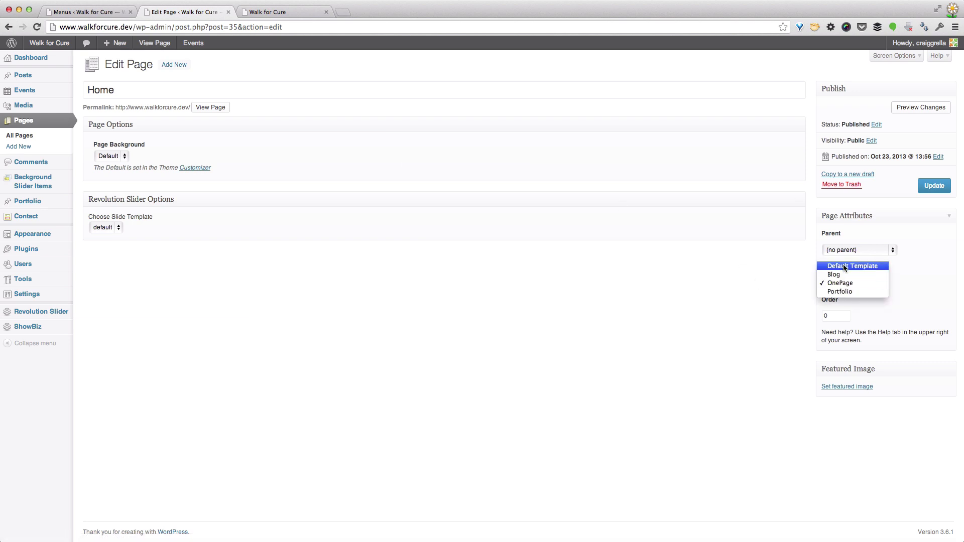
{"action": "left_click", "coordinate": [845, 266]}
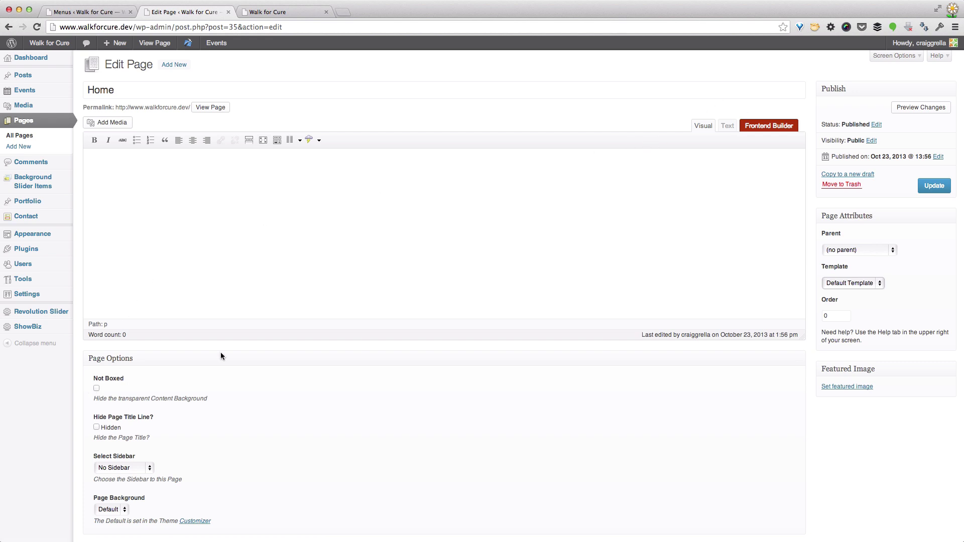
{"action": "left_click", "coordinate": [840, 285]}
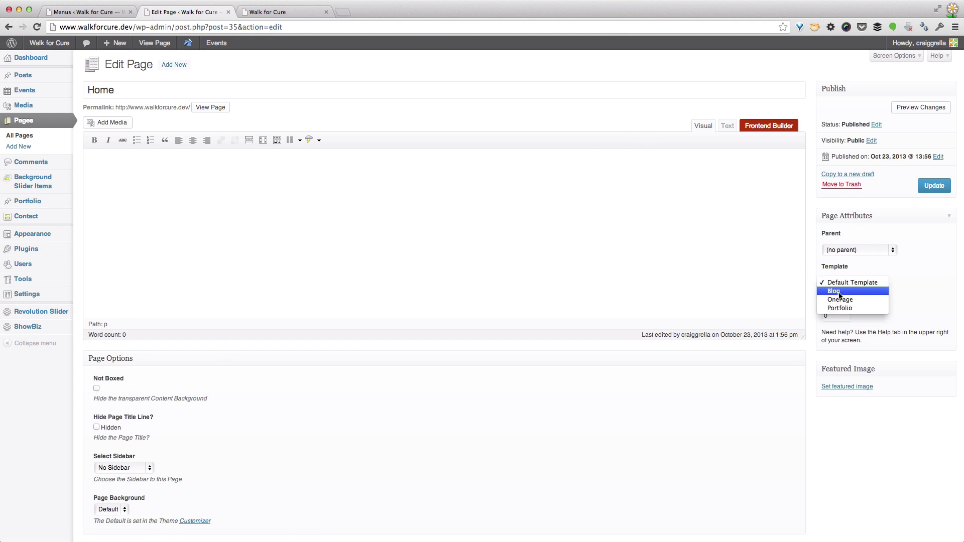
{"action": "left_click", "coordinate": [844, 303]}
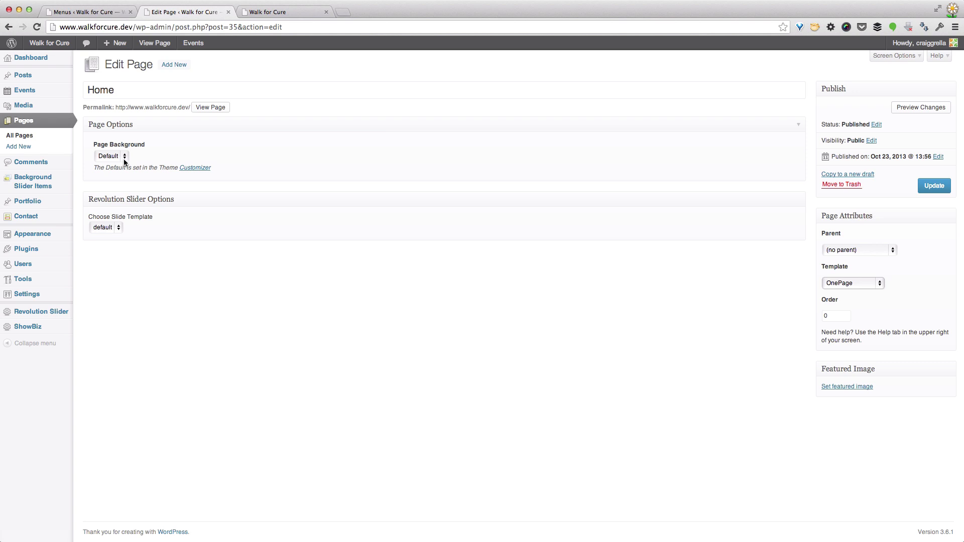
{"action": "left_click", "coordinate": [119, 228]}
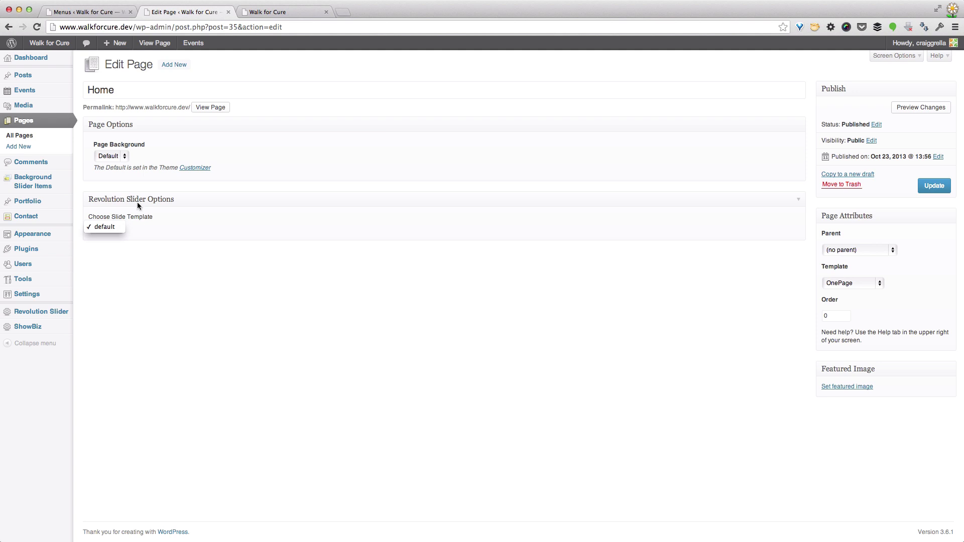
{"action": "left_click", "coordinate": [142, 177]}
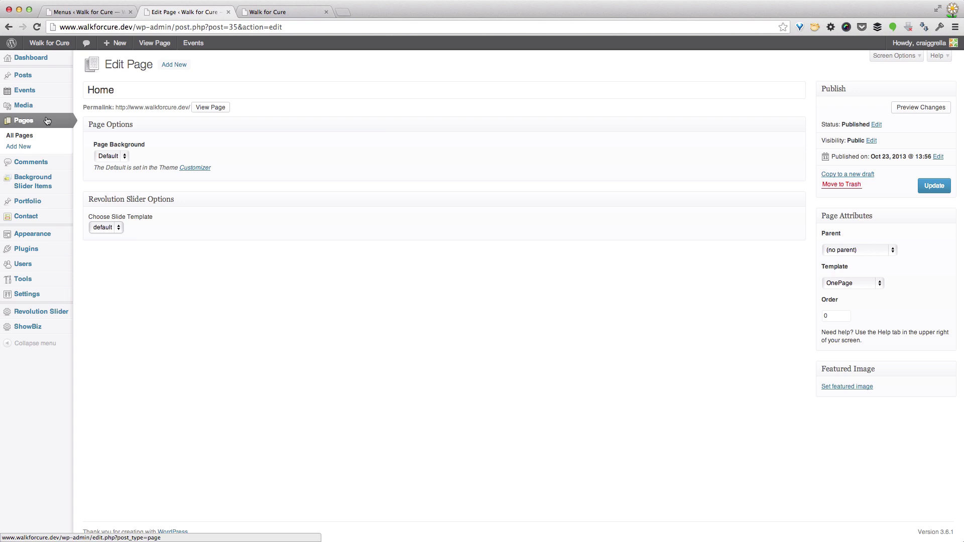
Go to Appearance > Menus to review mainmenu with About, Our Team and Contact as Main Navigation.
{"action": "left_click", "coordinate": [23, 135]}
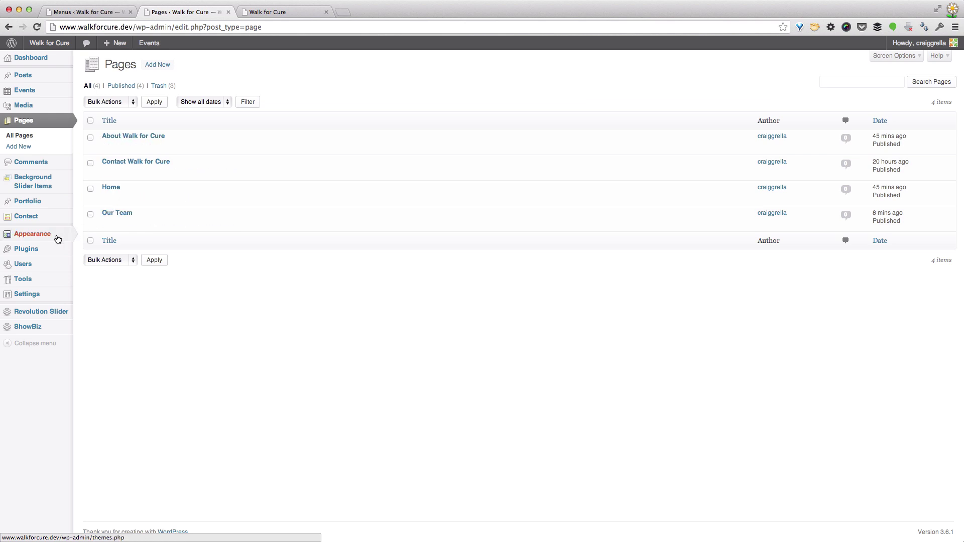
{"action": "mouse_move", "coordinate": [48, 239]}
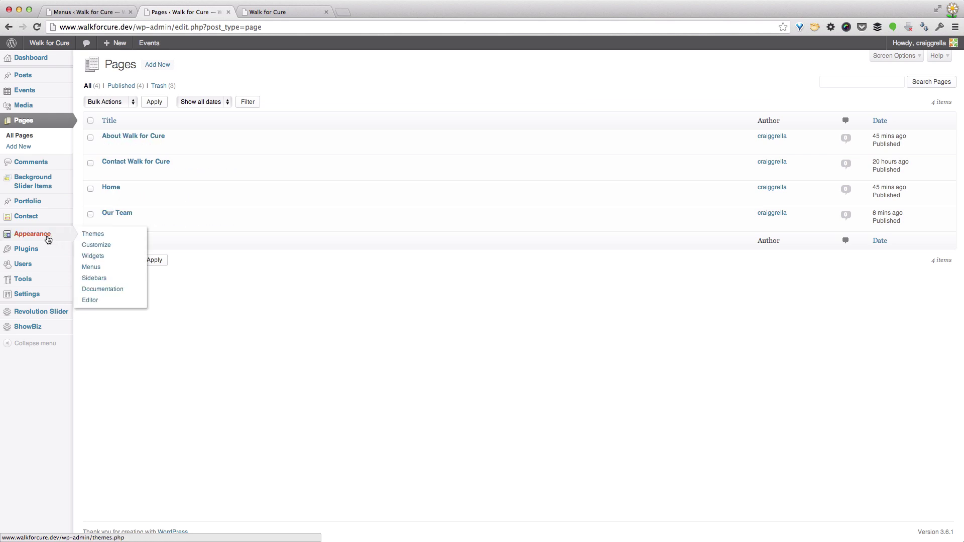
{"action": "left_click", "coordinate": [91, 266]}
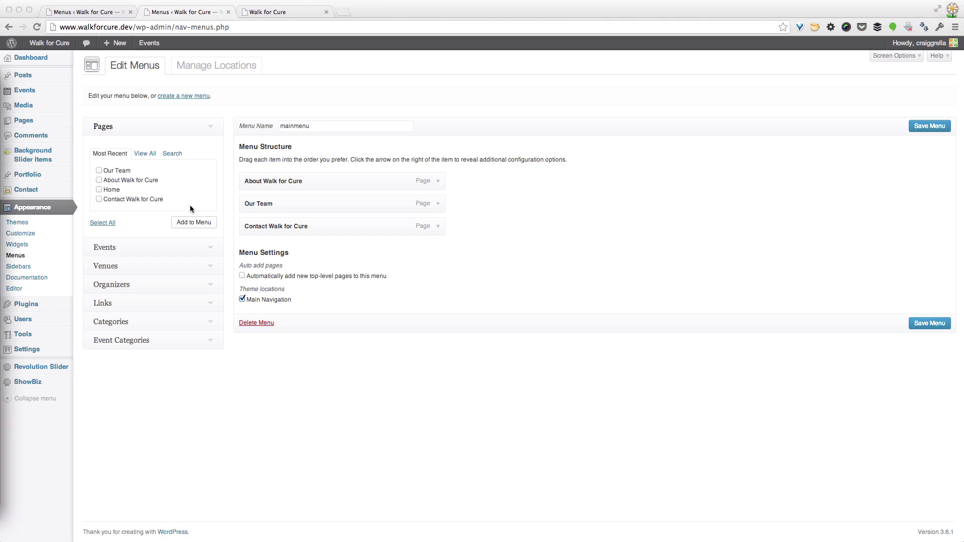
Open the GoodWeb Customizer, scroll the preview through Home, About, Our Team and Contact, and expand General Layout.
{"action": "left_click", "coordinate": [25, 240]}
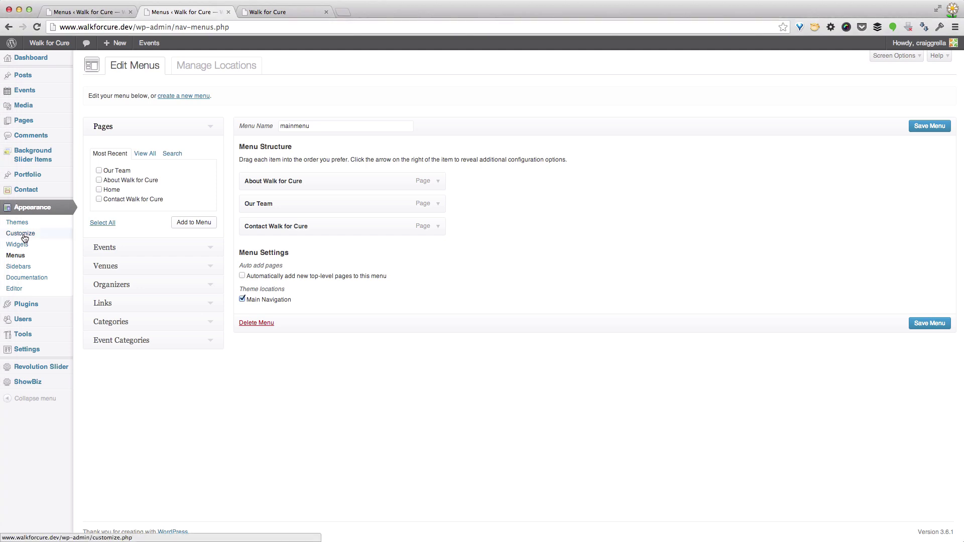
{"action": "left_click", "coordinate": [25, 238]}
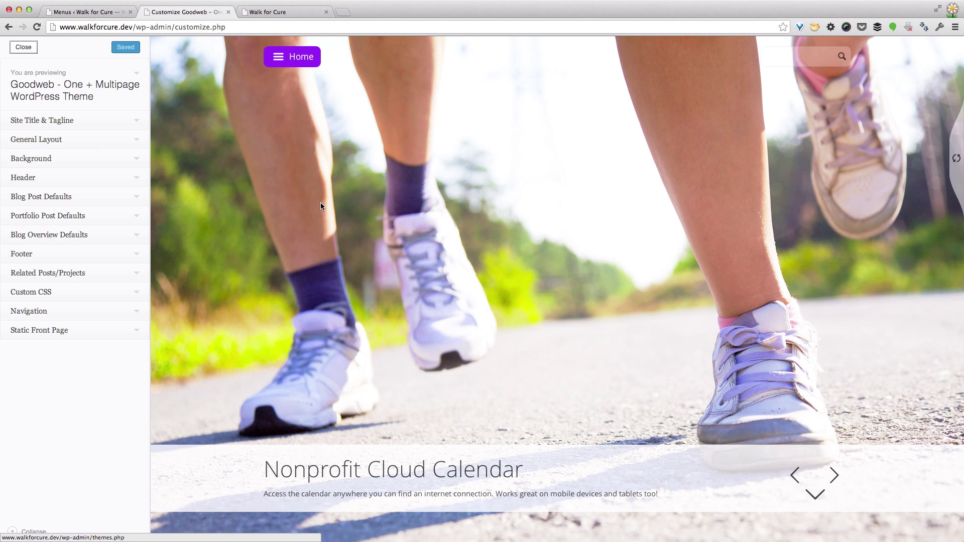
{"action": "scroll", "coordinate": [320, 206], "scroll_direction": "down", "scroll_amount": 4}
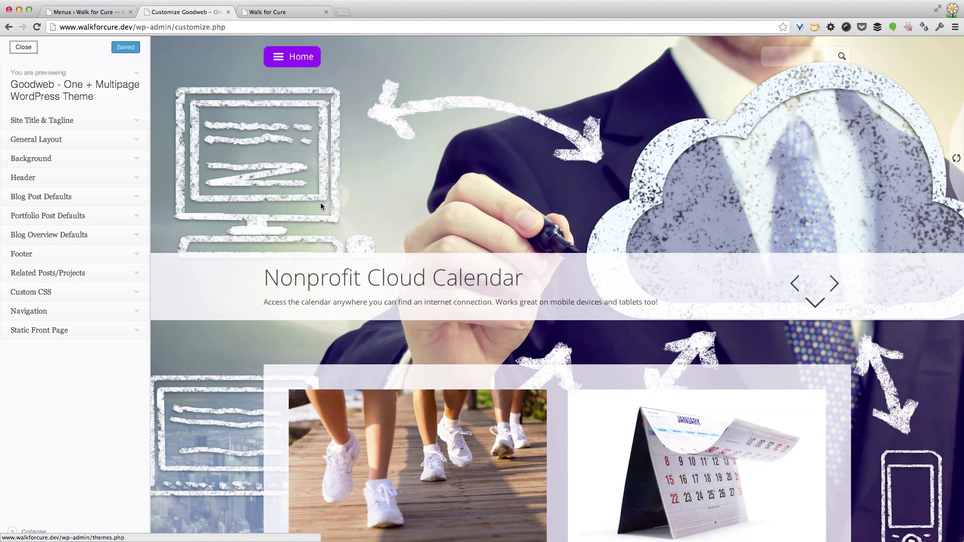
{"action": "scroll", "coordinate": [320, 206], "scroll_direction": "down", "scroll_amount": 8}
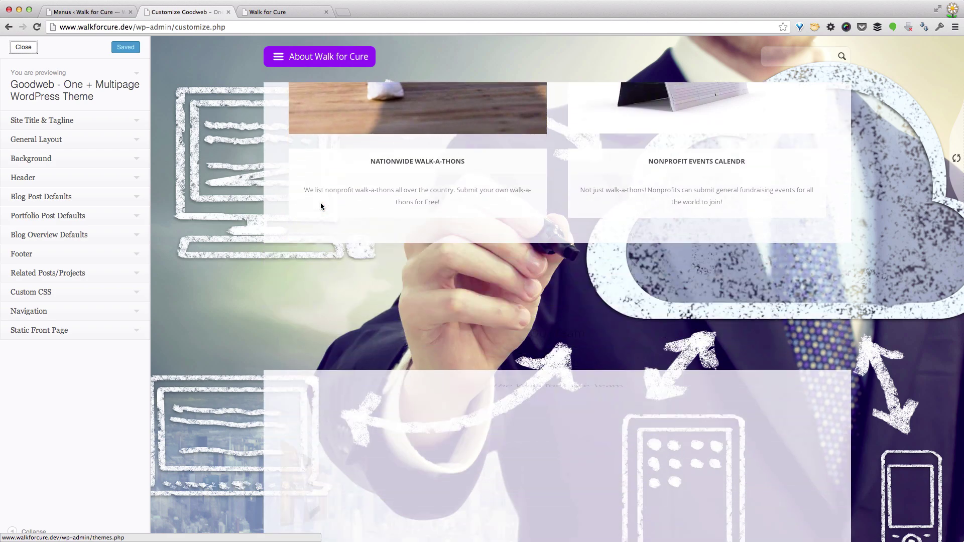
{"action": "scroll", "coordinate": [320, 205], "scroll_direction": "down", "scroll_amount": 8}
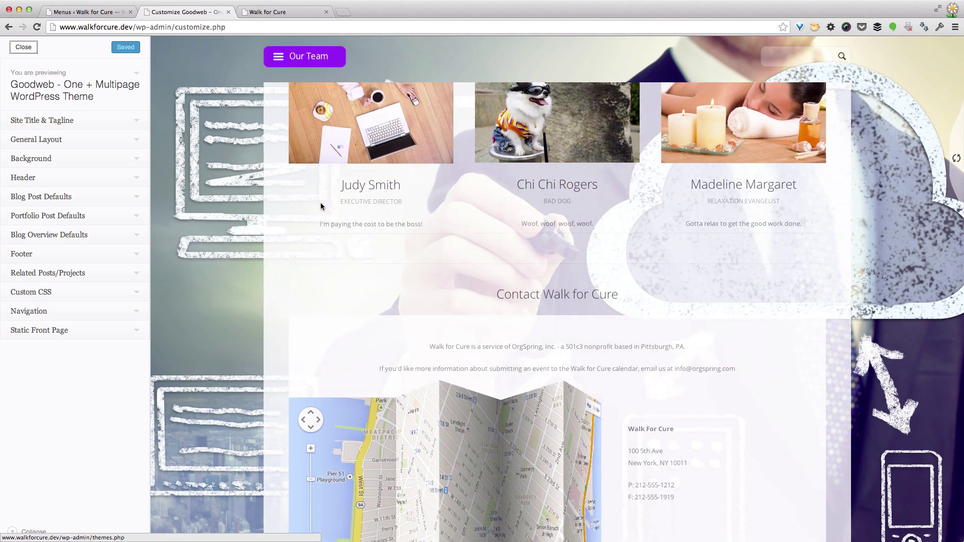
{"action": "scroll", "coordinate": [321, 206], "scroll_direction": "up", "scroll_amount": 20}
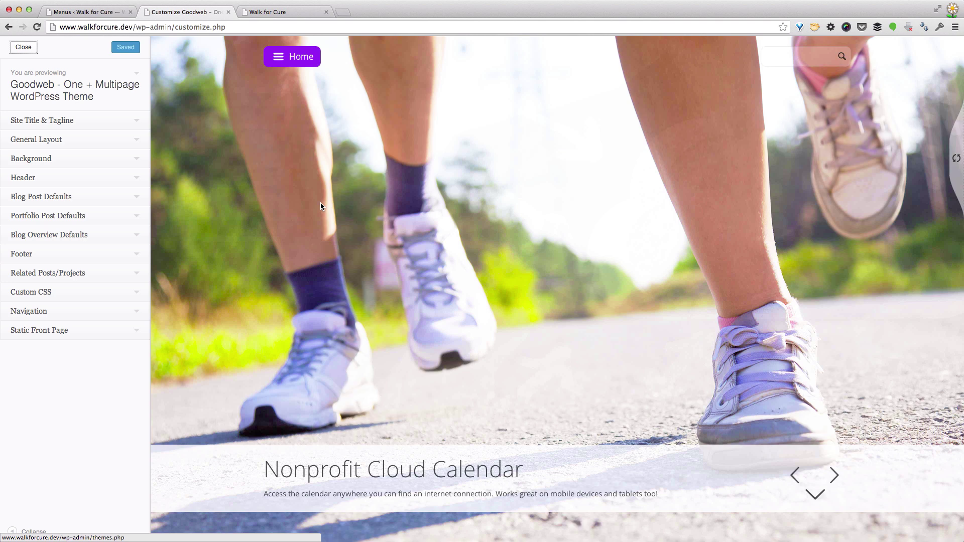
{"action": "left_click", "coordinate": [138, 142]}
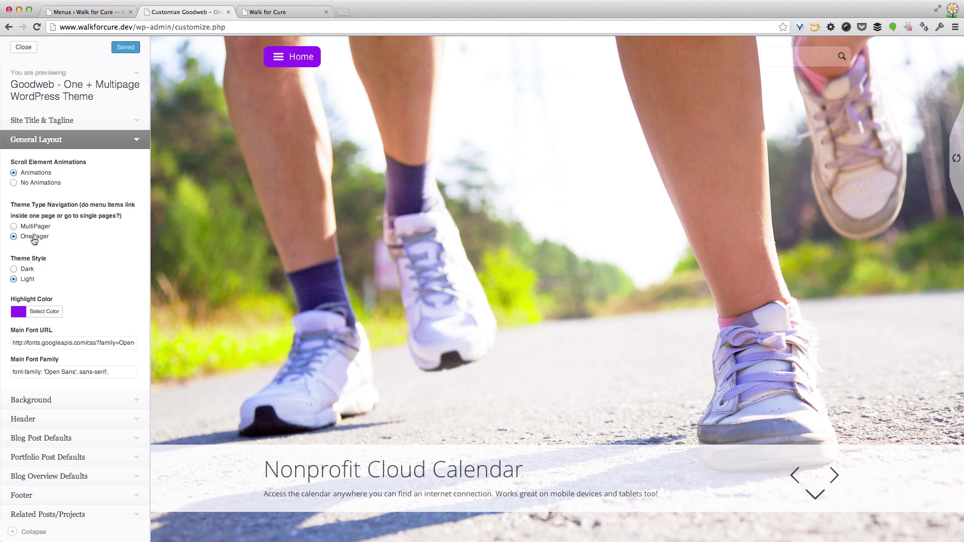
Confirm OnePager navigation and choose mainmenu as the Main Navigation menu.
{"action": "scroll", "coordinate": [46, 377], "scroll_direction": "down", "scroll_amount": 3}
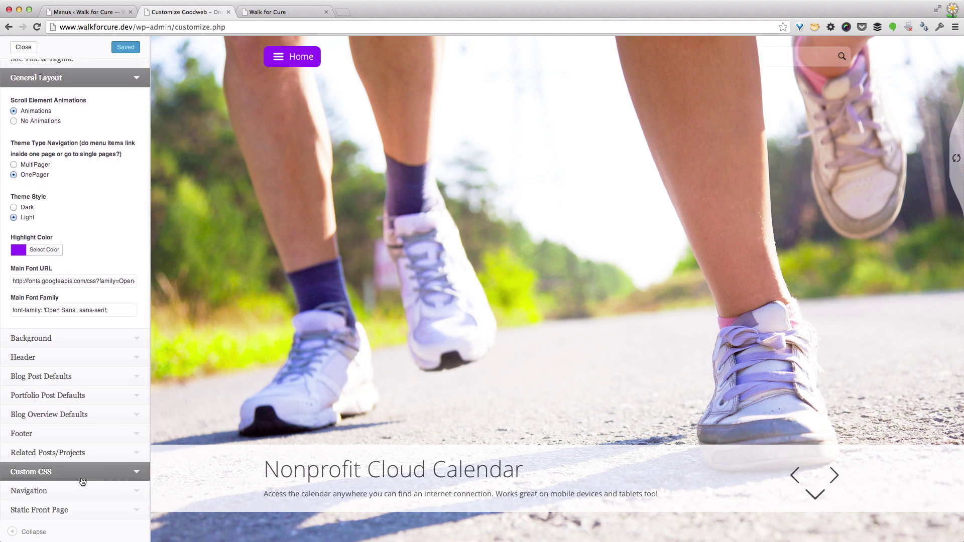
{"action": "left_click", "coordinate": [136, 490]}
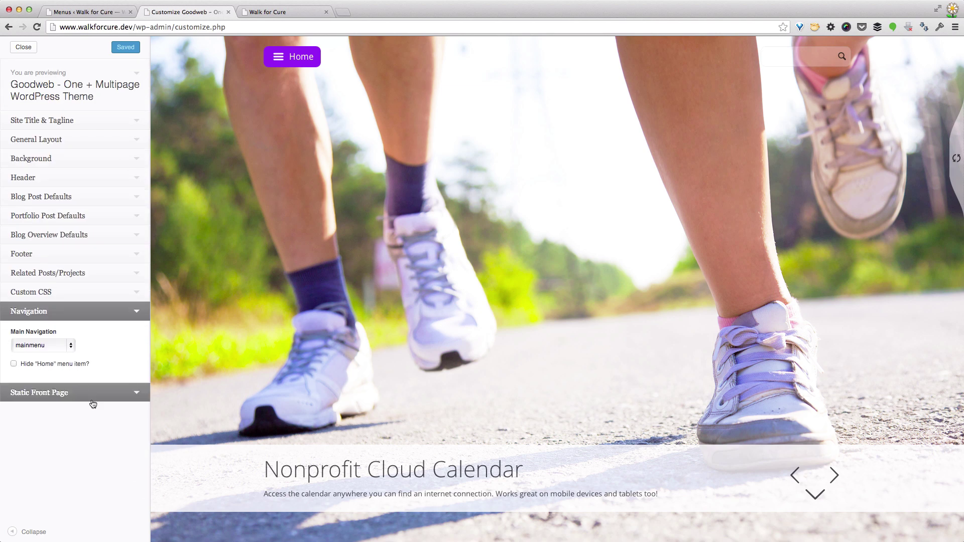
{"action": "left_click", "coordinate": [71, 348]}
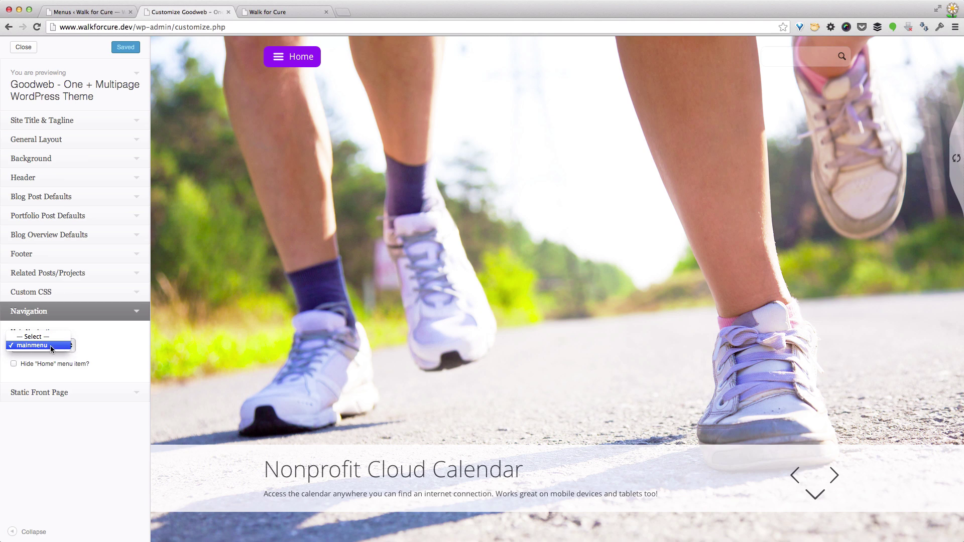
{"action": "left_click", "coordinate": [50, 346]}
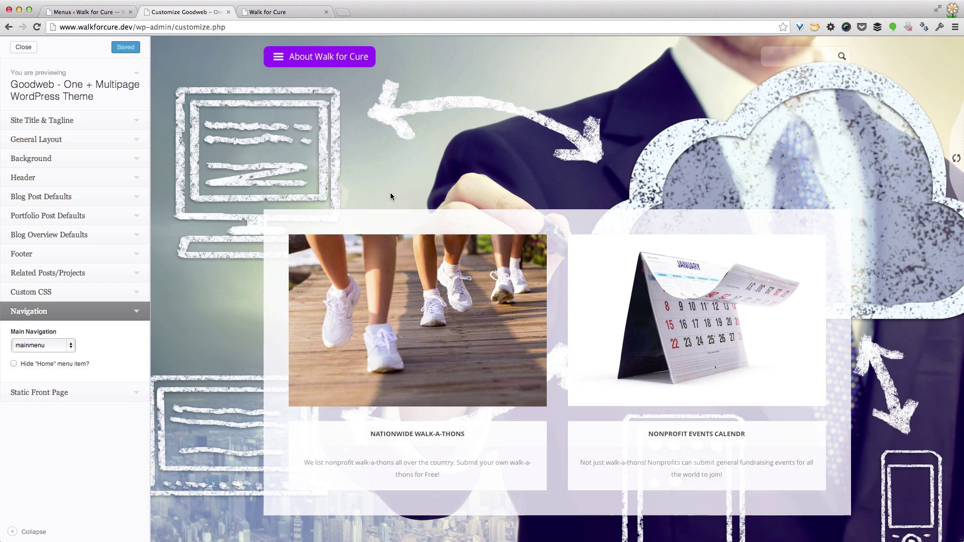
{"action": "scroll", "coordinate": [390, 195], "scroll_direction": "down", "scroll_amount": 6}
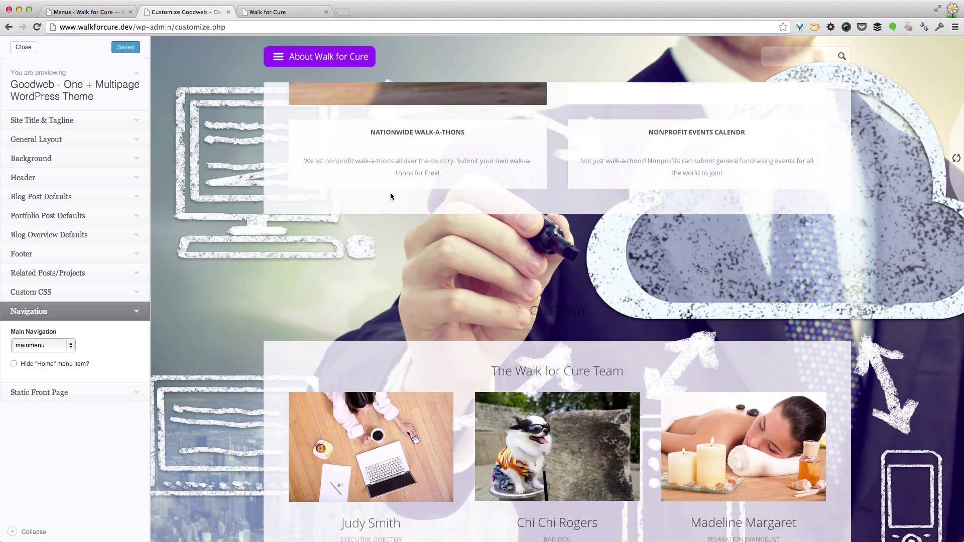
{"action": "scroll", "coordinate": [390, 192], "scroll_direction": "down", "scroll_amount": 6}
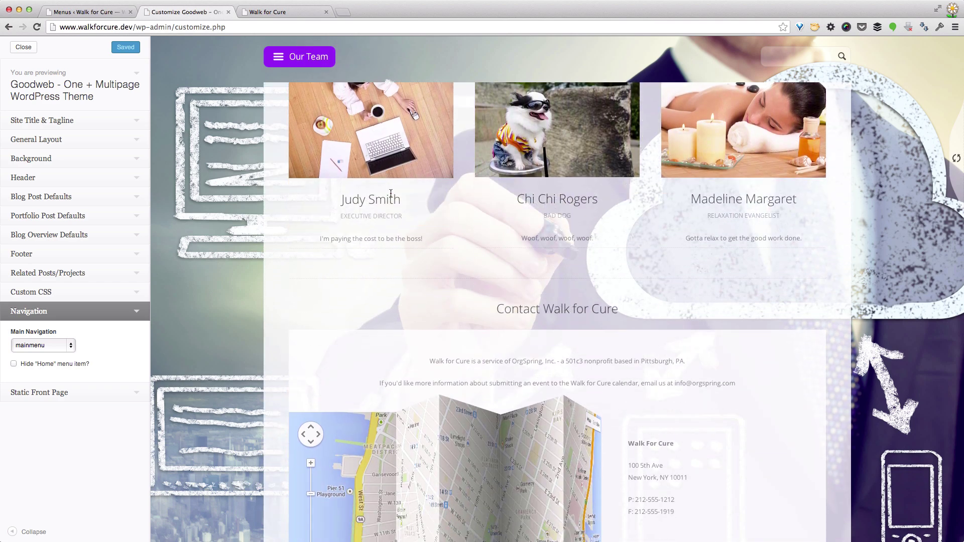
{"action": "scroll", "coordinate": [391, 193], "scroll_direction": "down", "scroll_amount": 2}
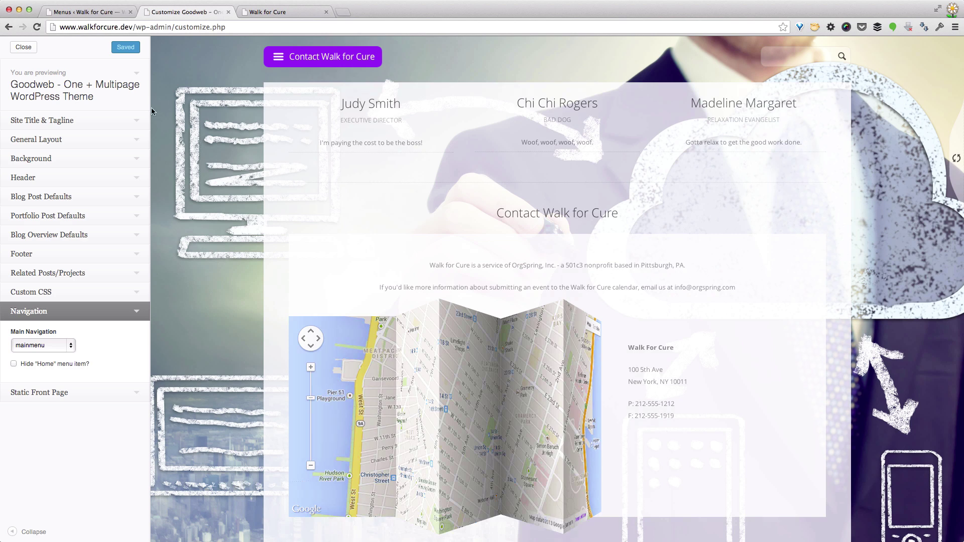
On the live Walk for Cure site, use the section menu to jump to Our Team, Home, then Contact Walk for Cure.
{"action": "left_click", "coordinate": [271, 11]}
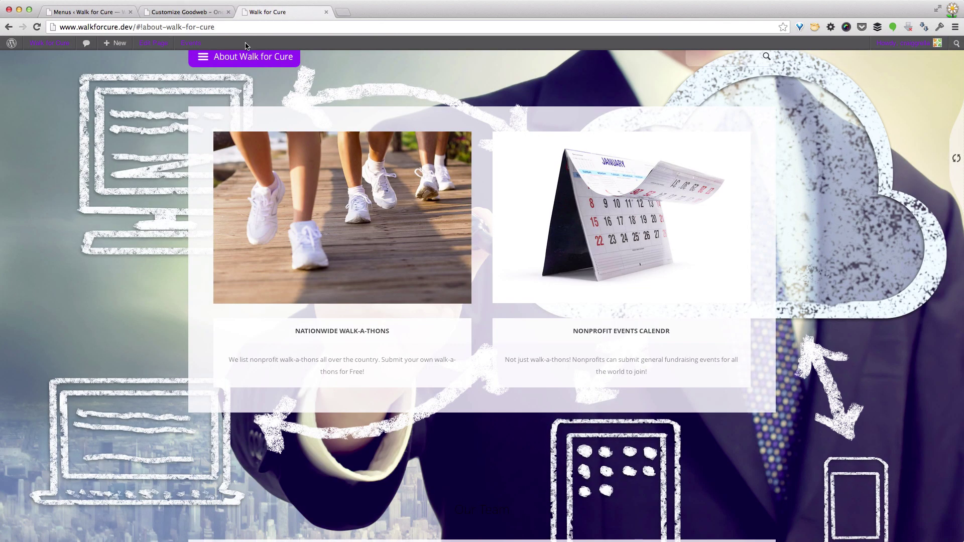
{"action": "left_click", "coordinate": [205, 59]}
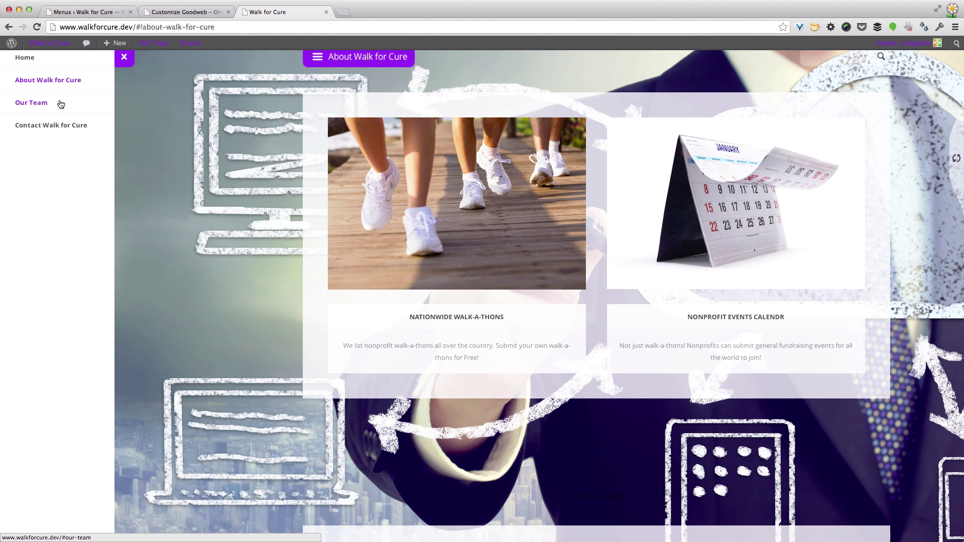
{"action": "left_click", "coordinate": [40, 103]}
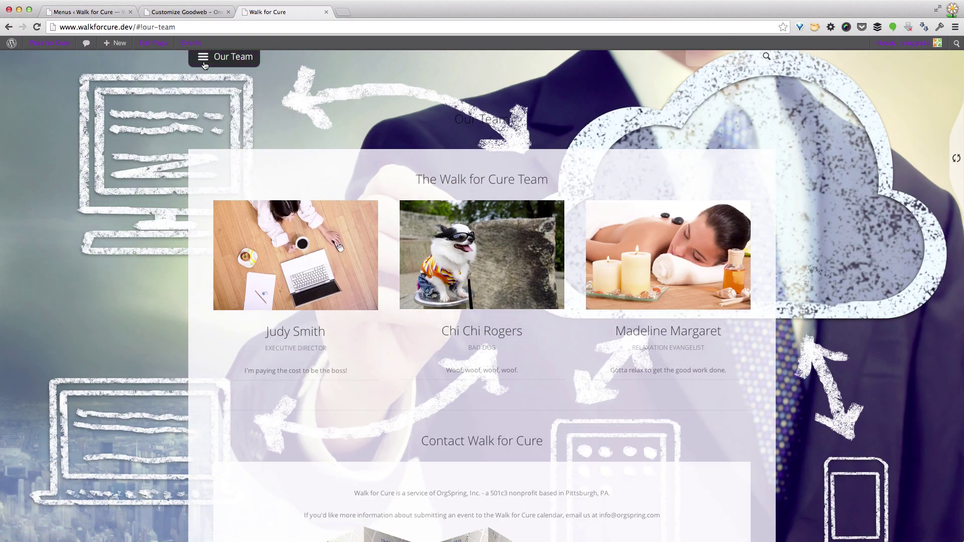
{"action": "left_click", "coordinate": [205, 65]}
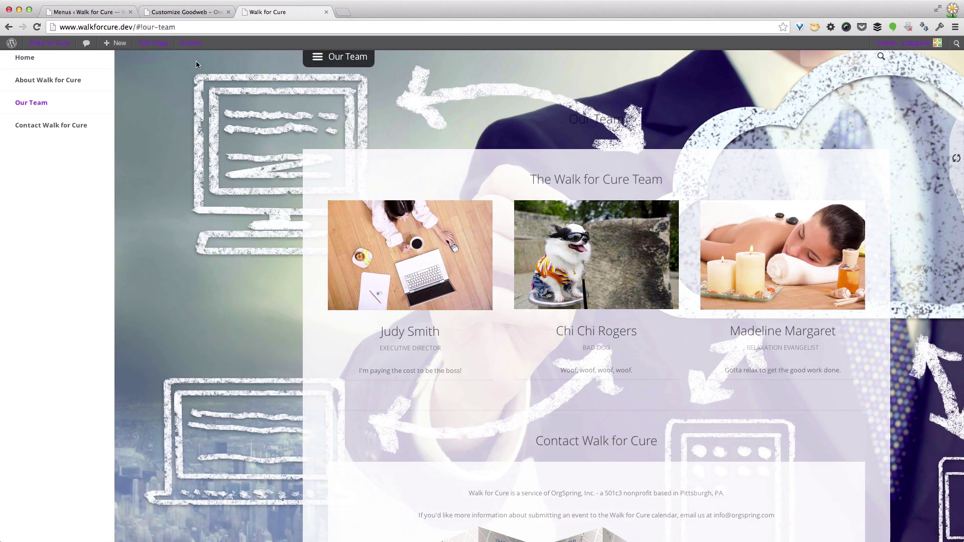
{"action": "left_click", "coordinate": [33, 59]}
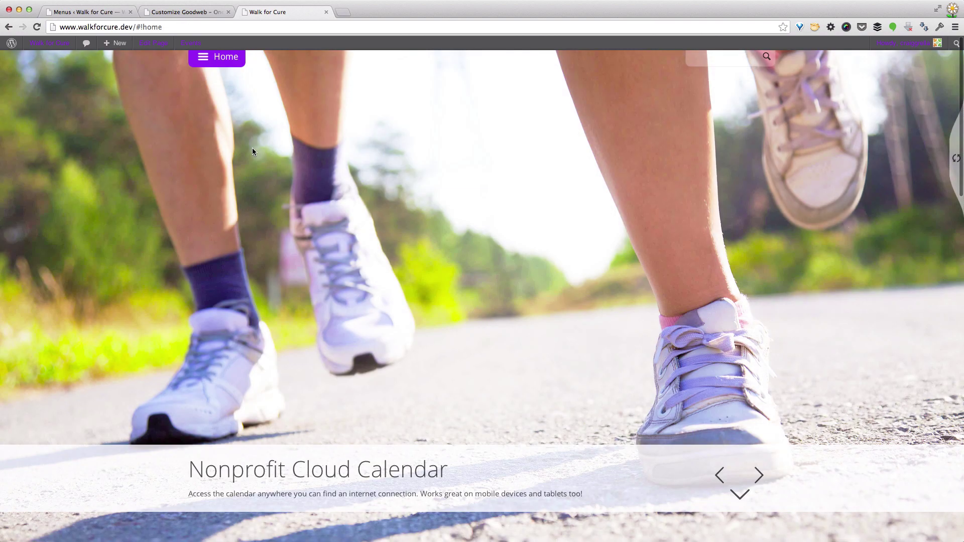
{"action": "left_click", "coordinate": [206, 60]}
{"action": "left_click", "coordinate": [67, 127]}
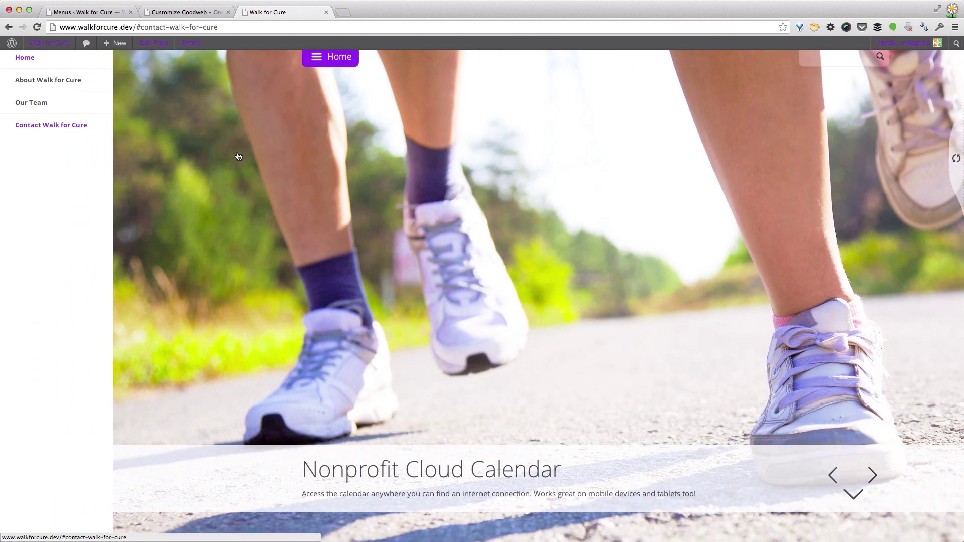